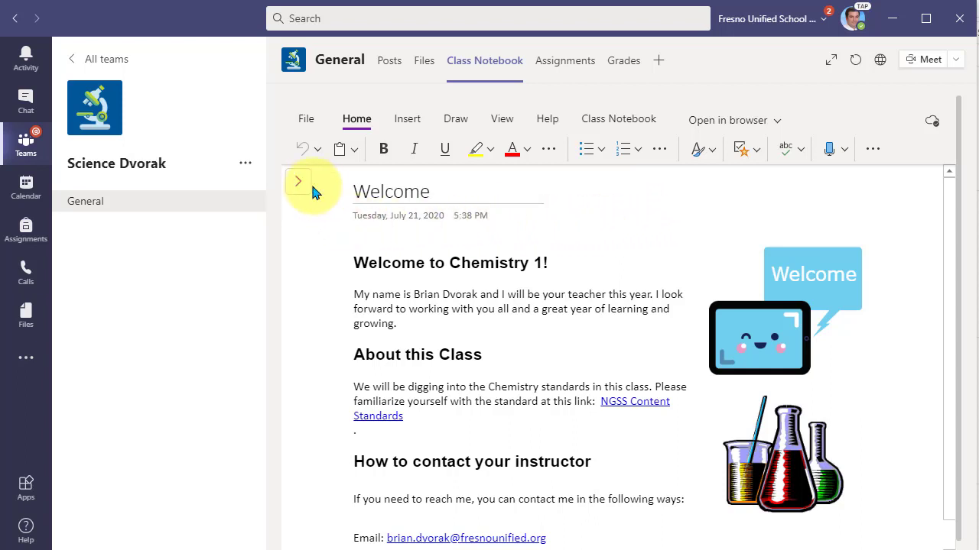
Show the notebook's sections and expand _Content Library to reveal Physical Science and Using the Content Library.
{"action": "left_click", "coordinate": [299, 184]}
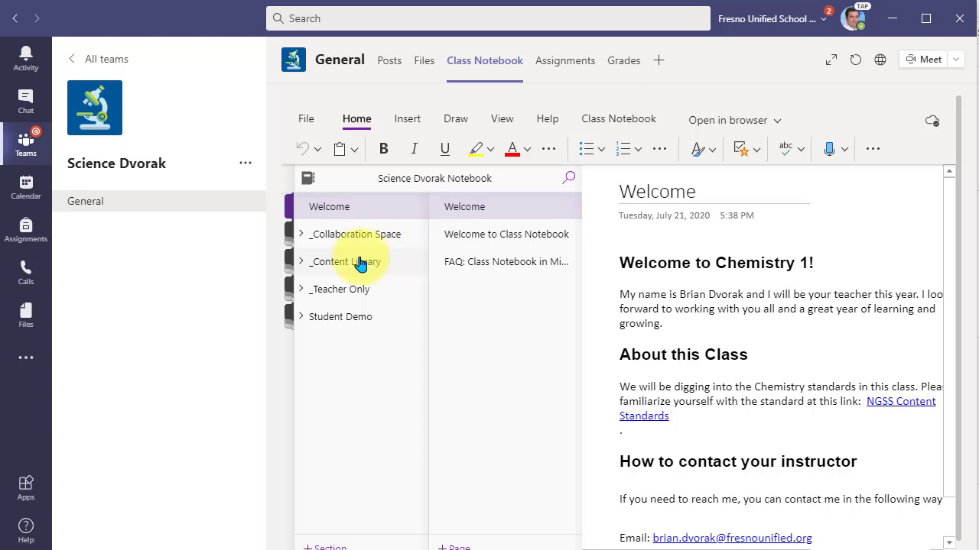
{"action": "left_click", "coordinate": [302, 262]}
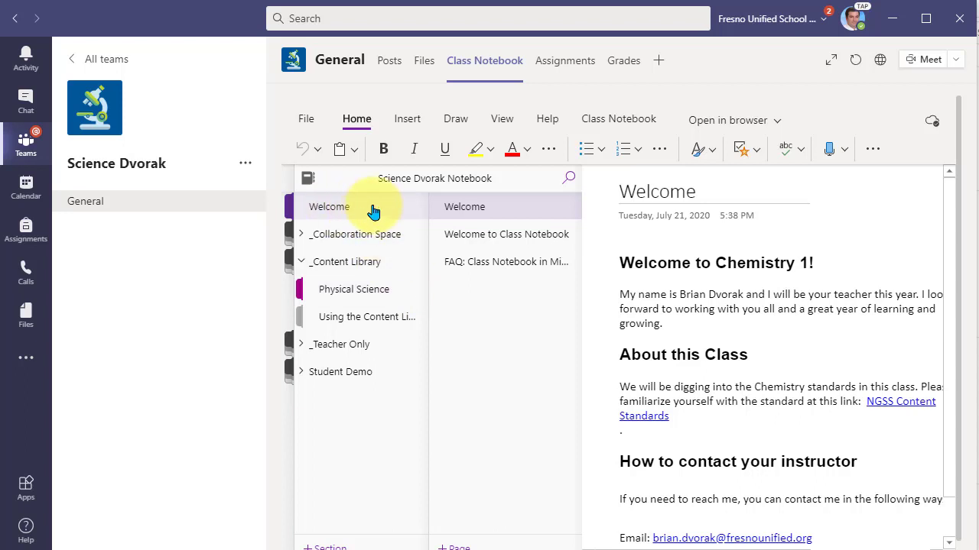
Expand _Teacher Only, open the Physical Science Unit page, and expand Student Demo.
{"action": "left_click", "coordinate": [301, 344]}
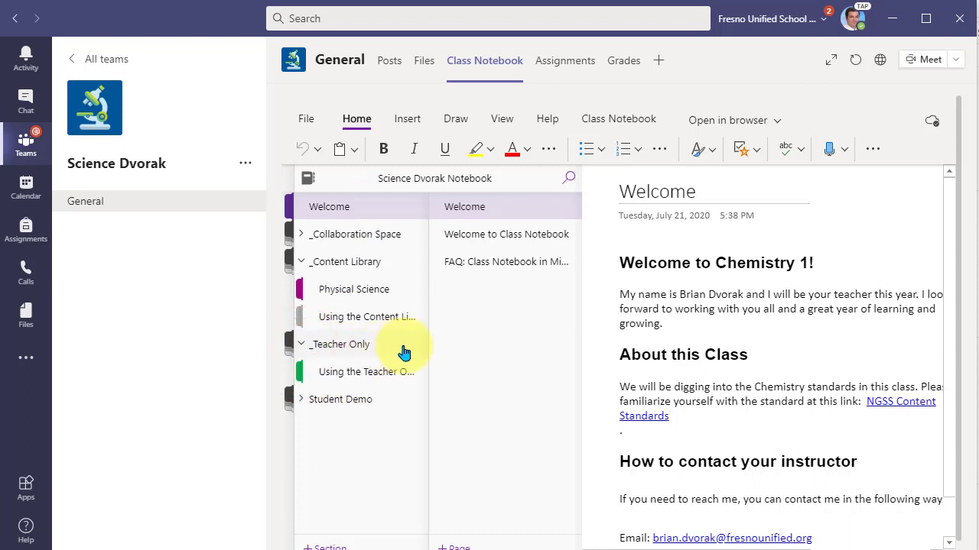
{"action": "left_click", "coordinate": [401, 294]}
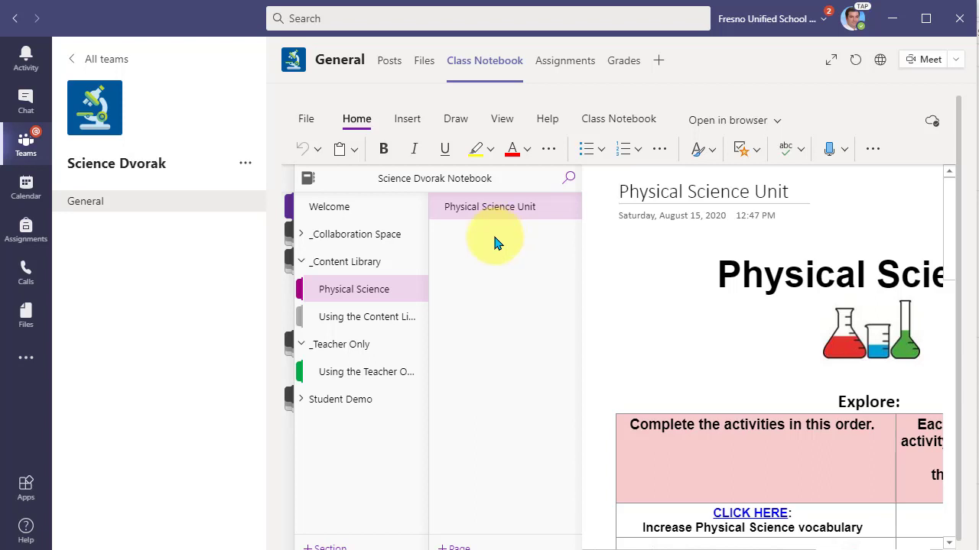
{"action": "left_click", "coordinate": [300, 399]}
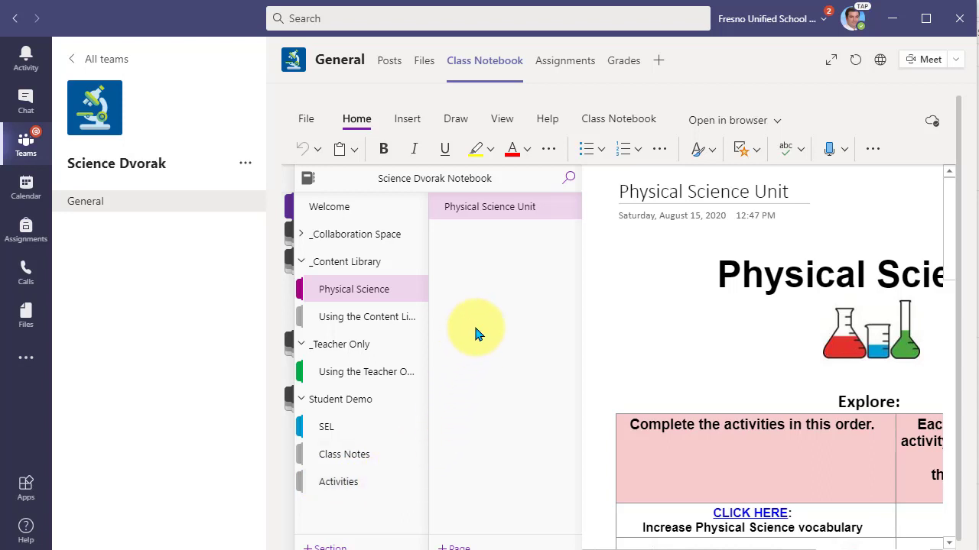
Hide the section list and scroll through the Physical Science Unit Explore table and back up.
{"action": "left_click", "coordinate": [793, 191]}
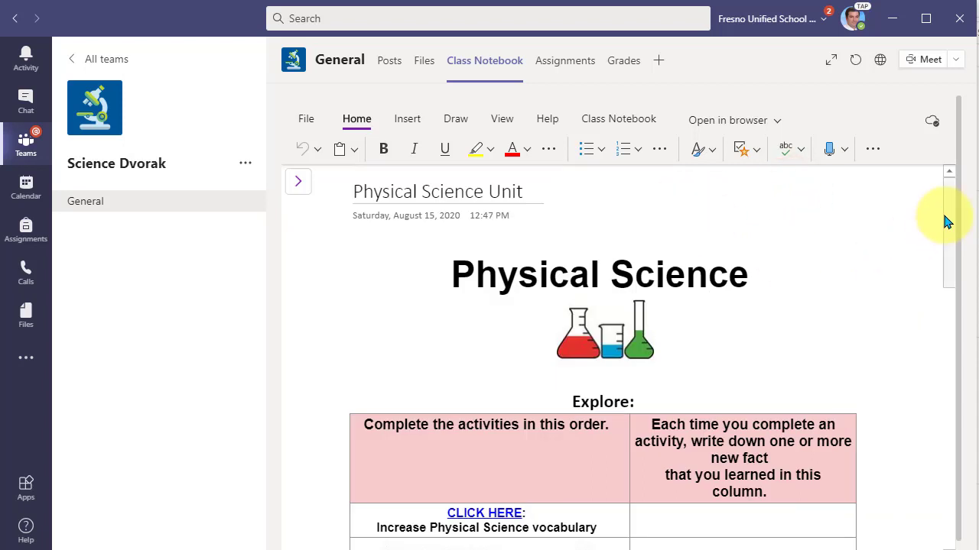
{"action": "left_click_drag", "start_coordinate": [946, 222], "coordinate": [945, 288]}
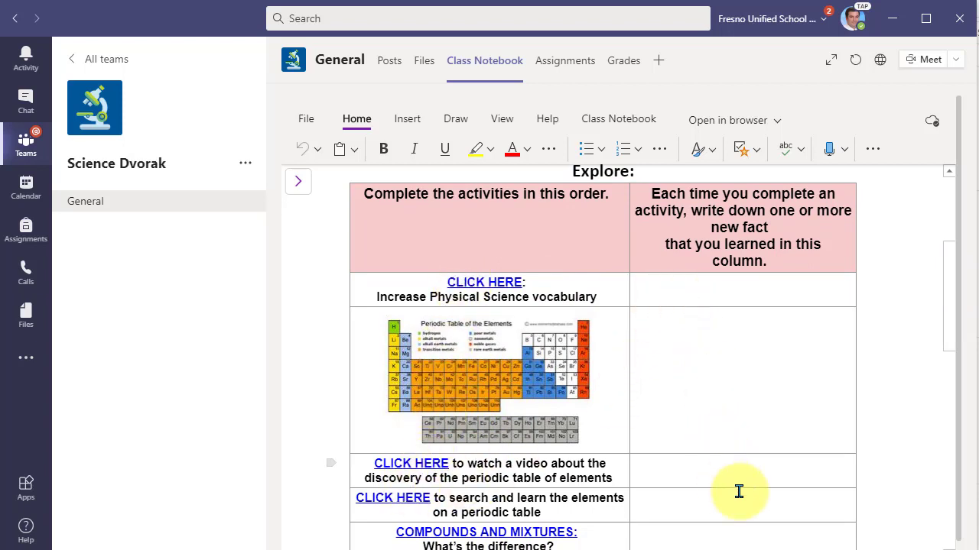
{"action": "mouse_move", "coordinate": [948, 280]}
{"action": "left_mouse_down"}
{"action": "mouse_move", "coordinate": [955, 371]}
{"action": "mouse_move", "coordinate": [951, 203]}
{"action": "left_mouse_up"}
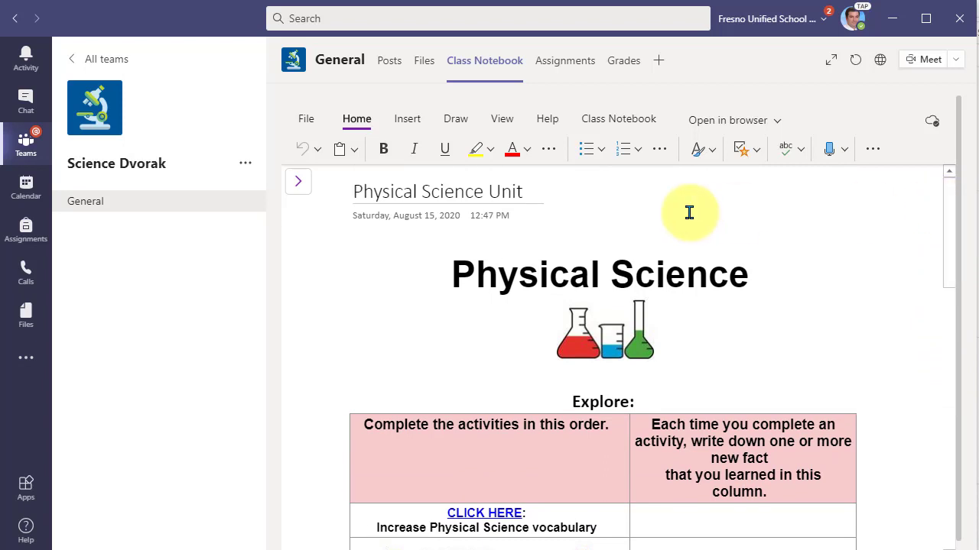
Show the Class Notebook tools and list the Distribute Page options for this page.
{"action": "left_click", "coordinate": [636, 127]}
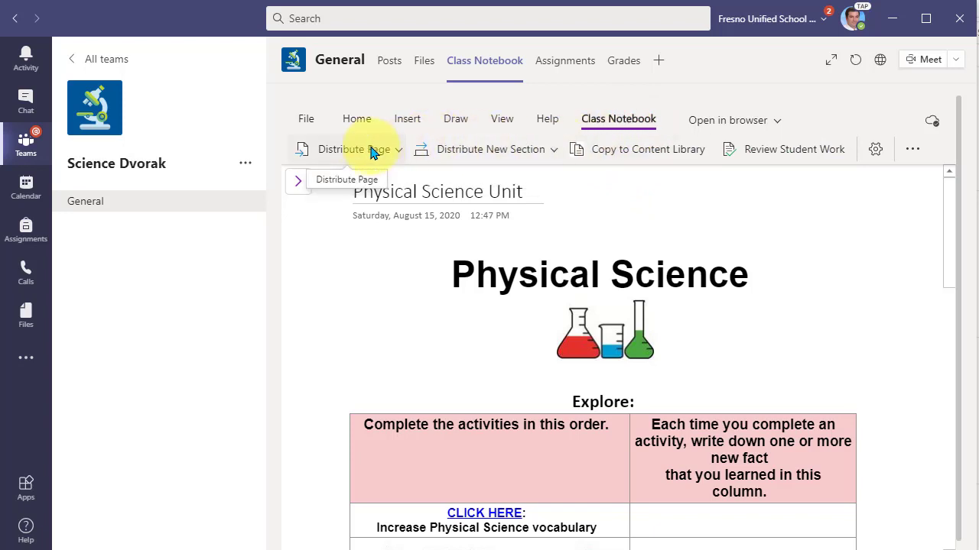
{"action": "left_click", "coordinate": [396, 151]}
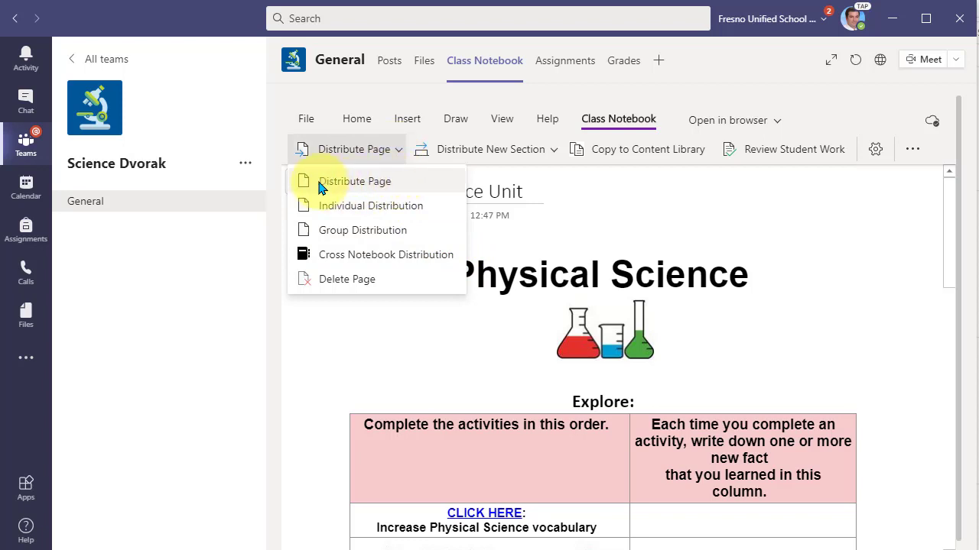
Distribute the Physical Science Unit page to all students' Activities sections.
{"action": "left_click", "coordinate": [399, 186]}
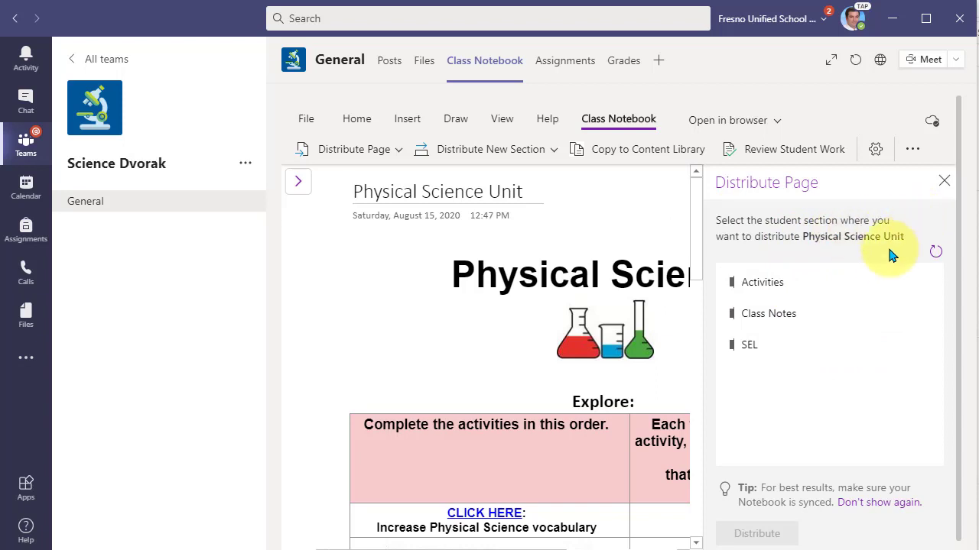
{"action": "left_click", "coordinate": [808, 289]}
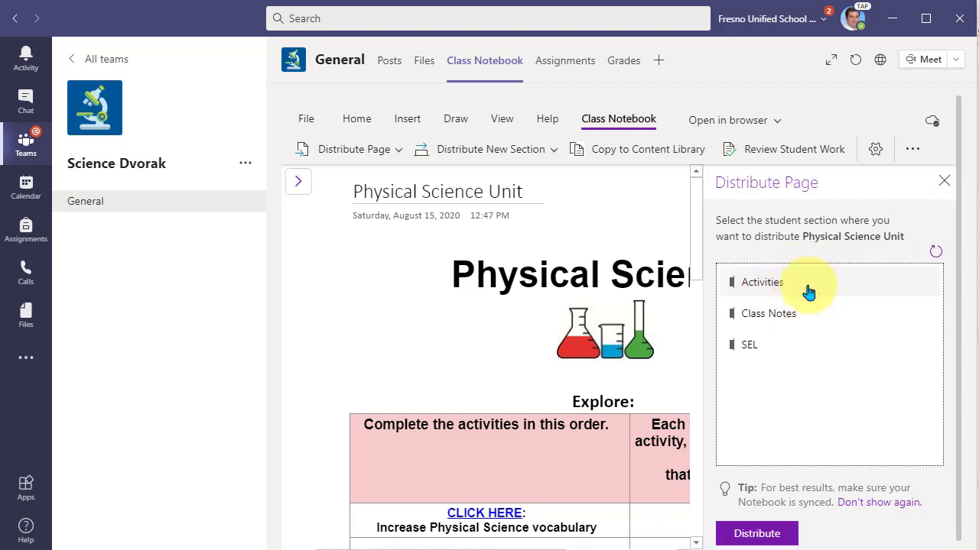
{"action": "left_click", "coordinate": [752, 537]}
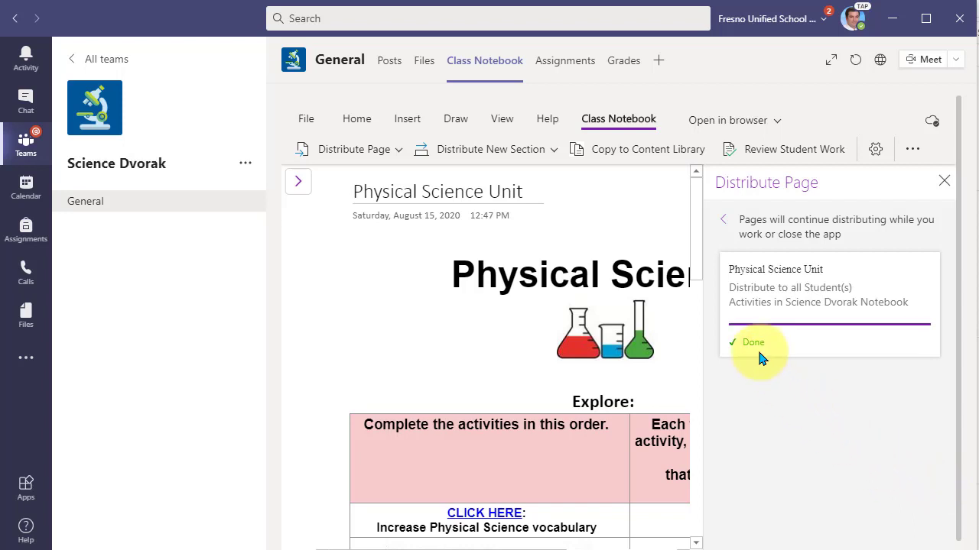
Close the finished distribution panel and open Physical Science Unit under Student Demo's Activities section.
{"action": "left_click", "coordinate": [944, 182]}
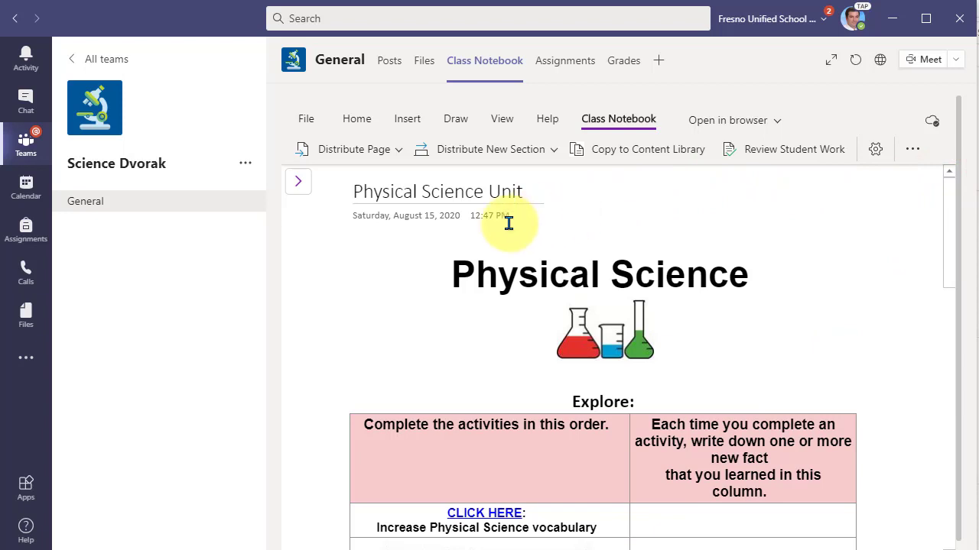
{"action": "left_click", "coordinate": [302, 188]}
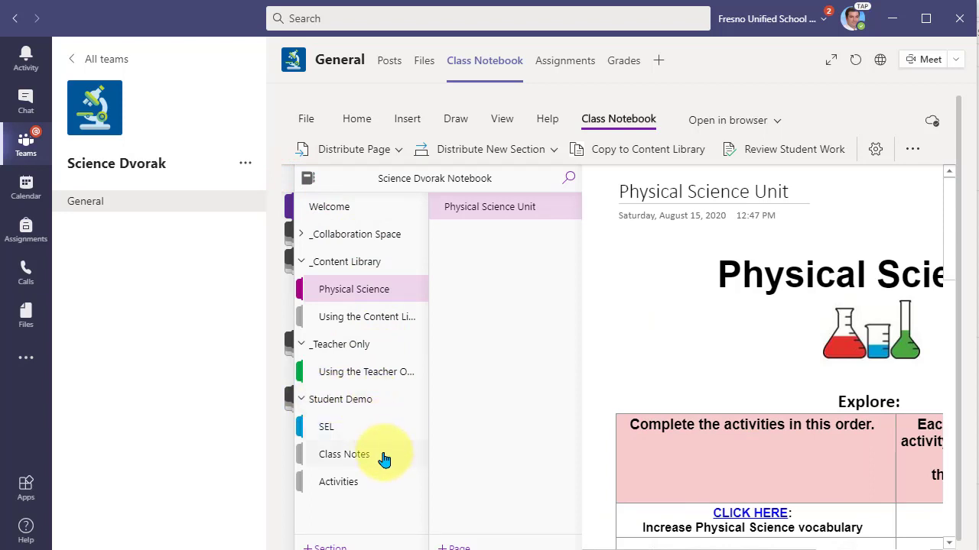
{"action": "left_click", "coordinate": [340, 485]}
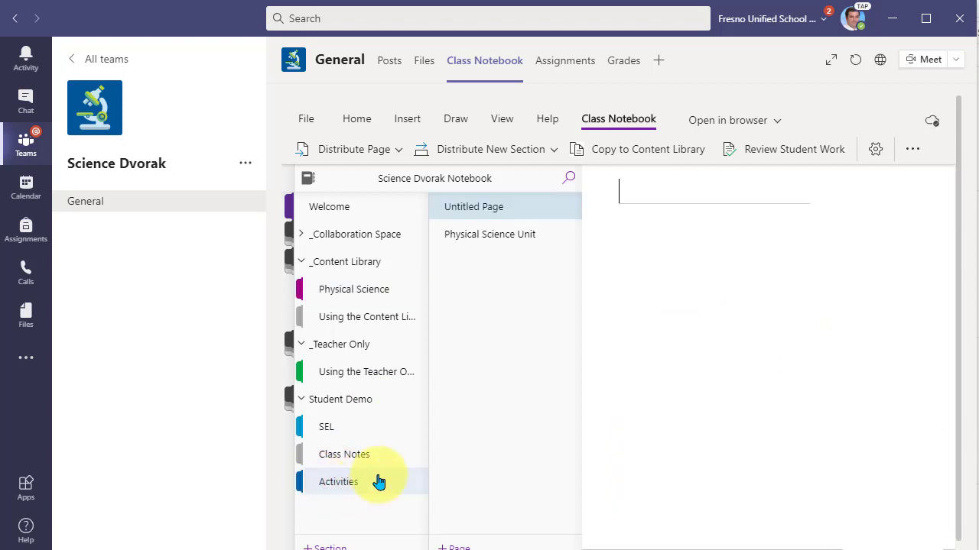
{"action": "left_click", "coordinate": [503, 243]}
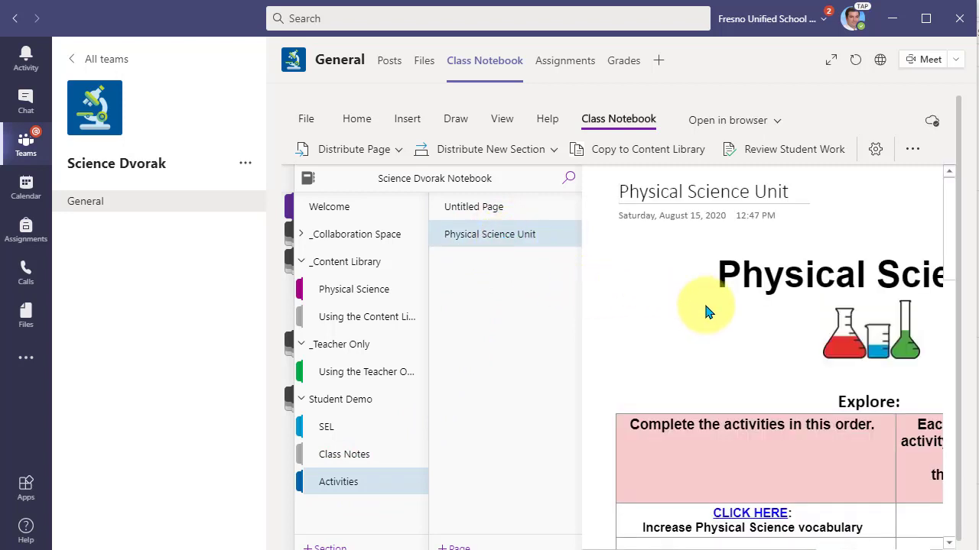
{"action": "left_click", "coordinate": [950, 199]}
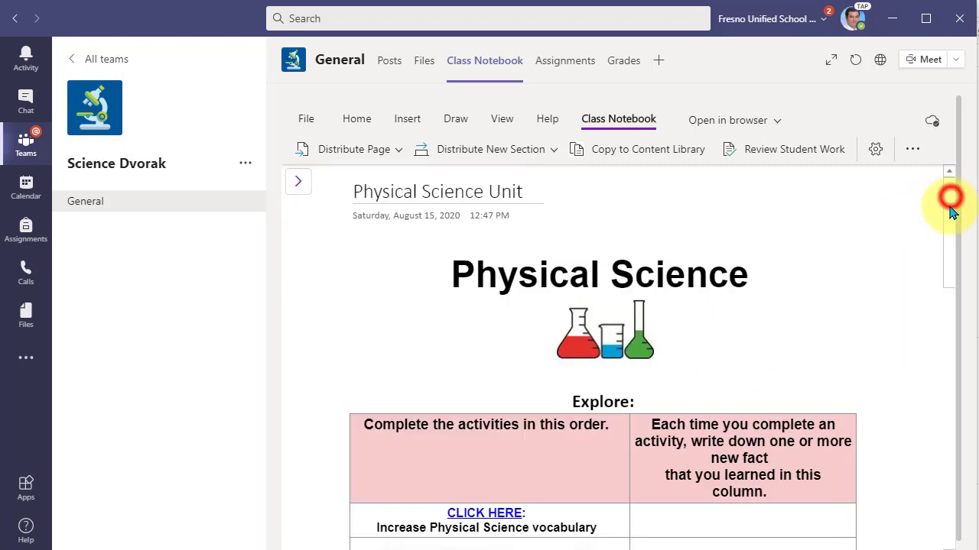
{"action": "mouse_move", "coordinate": [953, 221]}
{"action": "left_mouse_down"}
{"action": "mouse_move", "coordinate": [953, 480]}
{"action": "mouse_move", "coordinate": [953, 218]}
{"action": "left_mouse_up"}
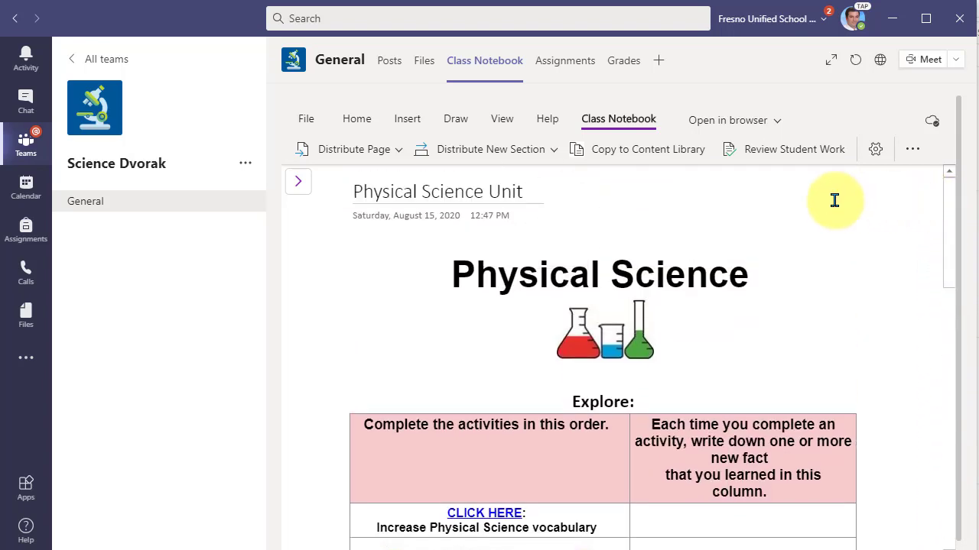